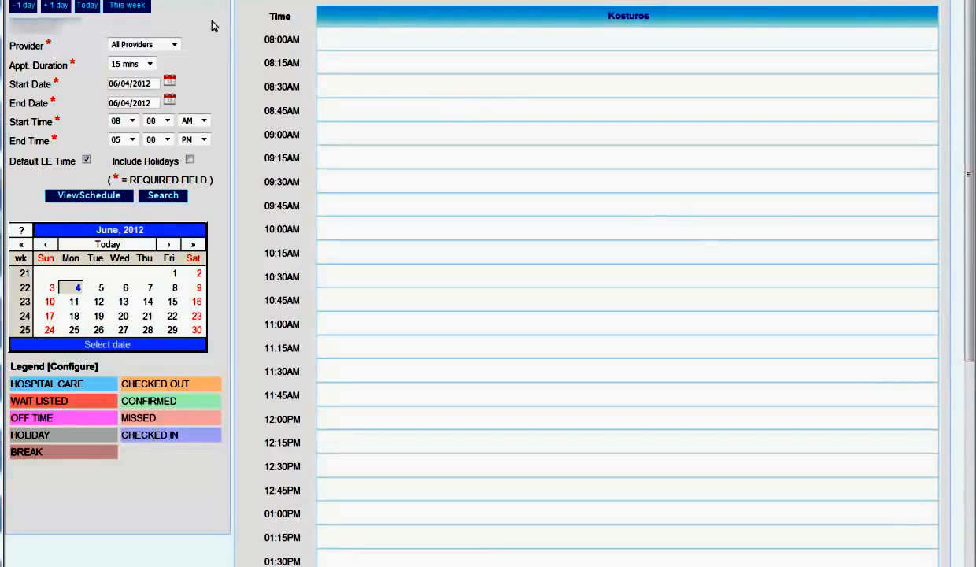
Display the schedule for this week and look through the Monday to Friday columns
left_click(24, 8)
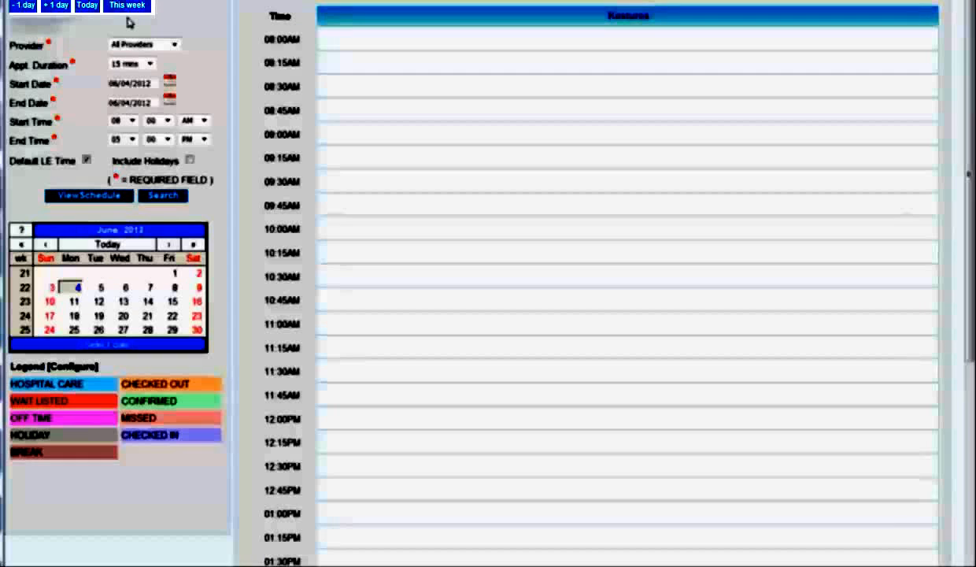
left_click(133, 8)
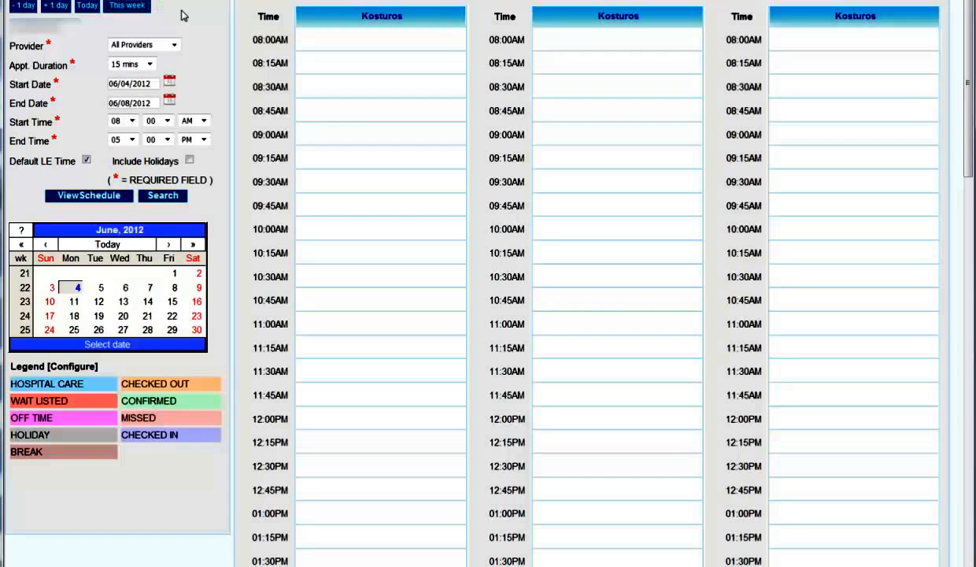
scroll(543, 90, "down", 10)
scroll(472, 87, "down", 3)
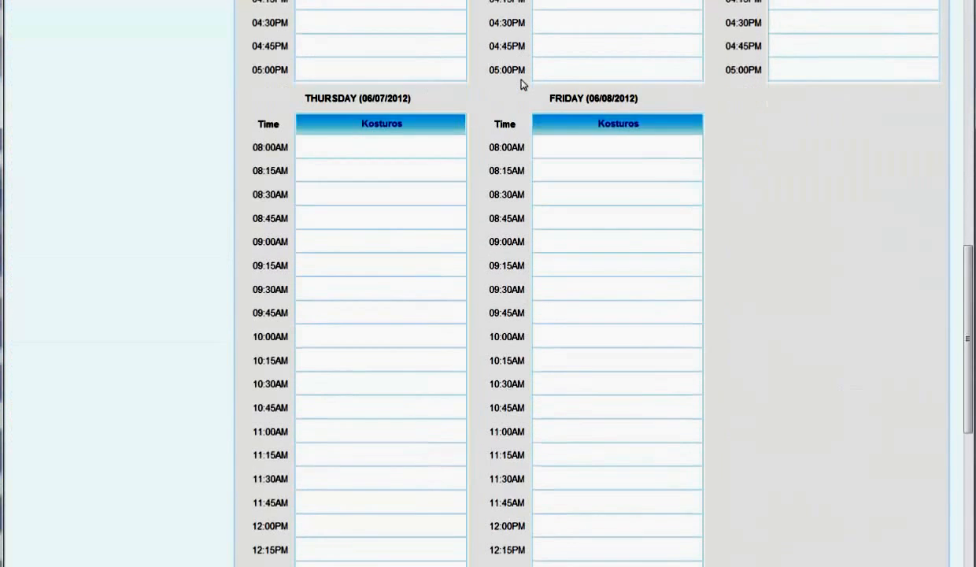
scroll(513, 111, "up", 9)
scroll(519, 77, "up", 4)
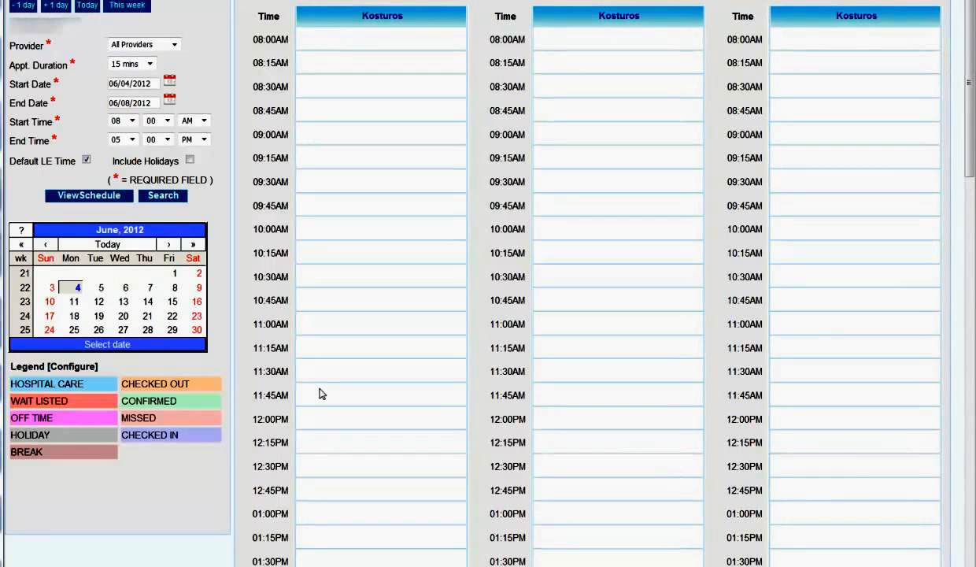
Start a new appointment in Monday's 11:00 AM slot and find the existing test patient by entering "tes" as the last name
left_click(385, 329)
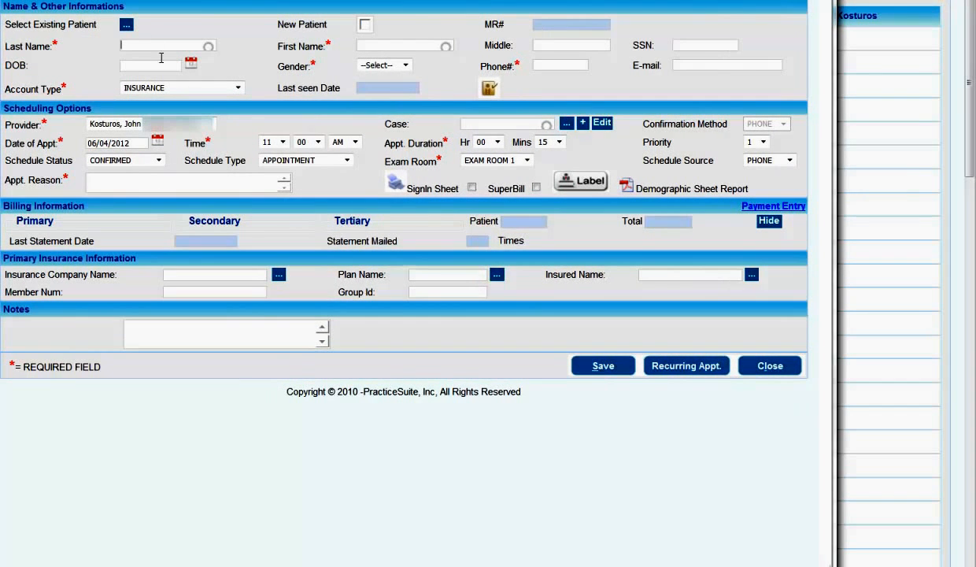
type("tes")
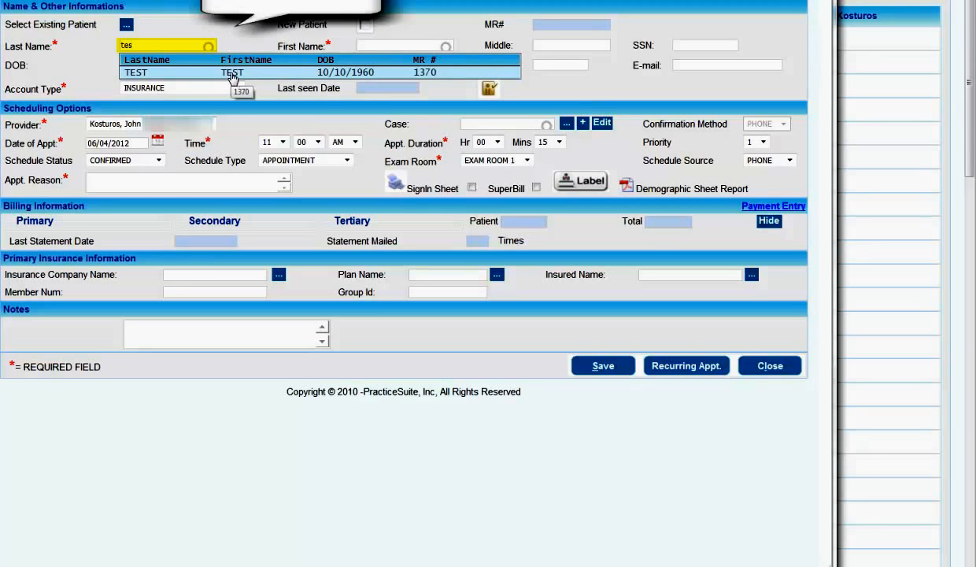
left_click(233, 76)
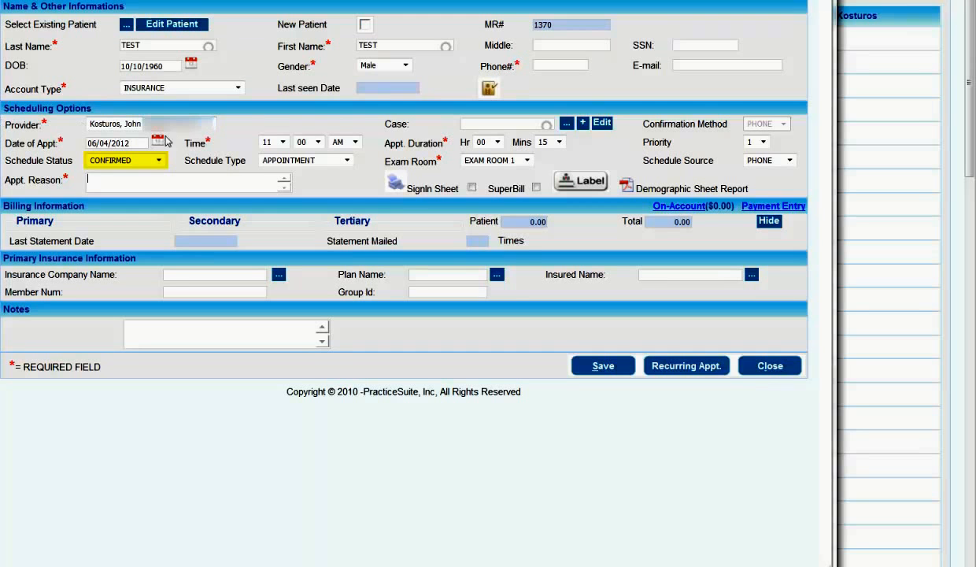
Keep the schedule status as CONFIRMED, enter "follow up" as the appointment reason and save the appointment
left_click(159, 160)
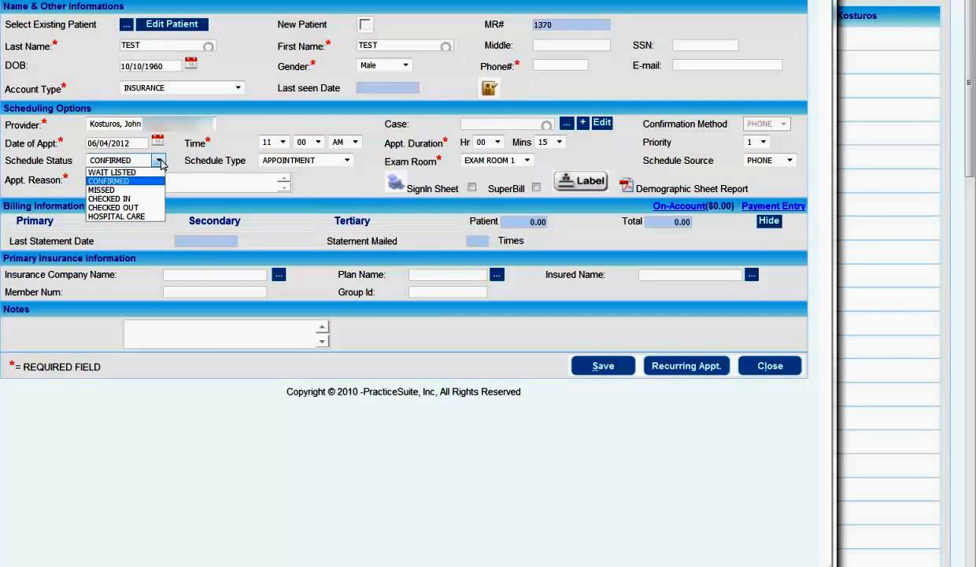
left_click(162, 163)
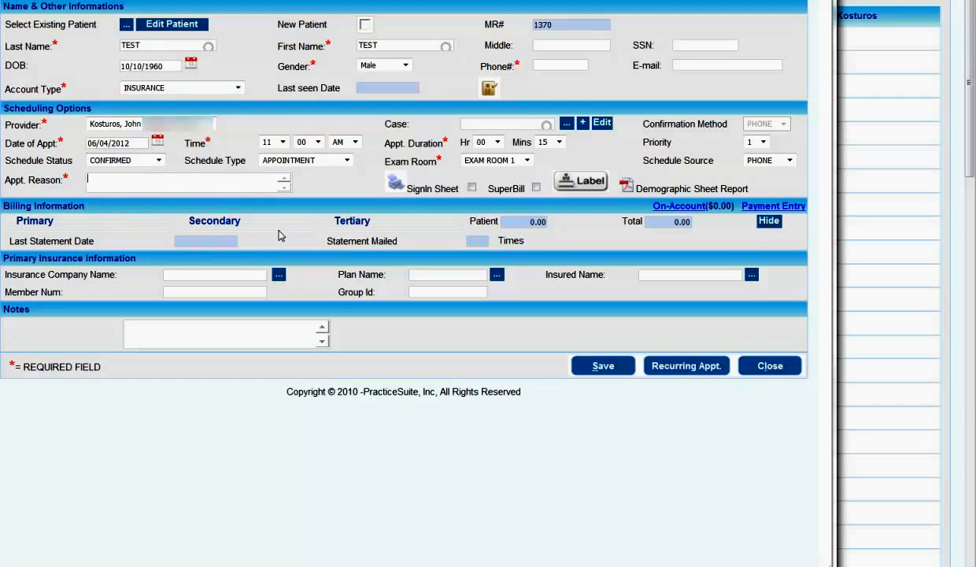
type("follow up")
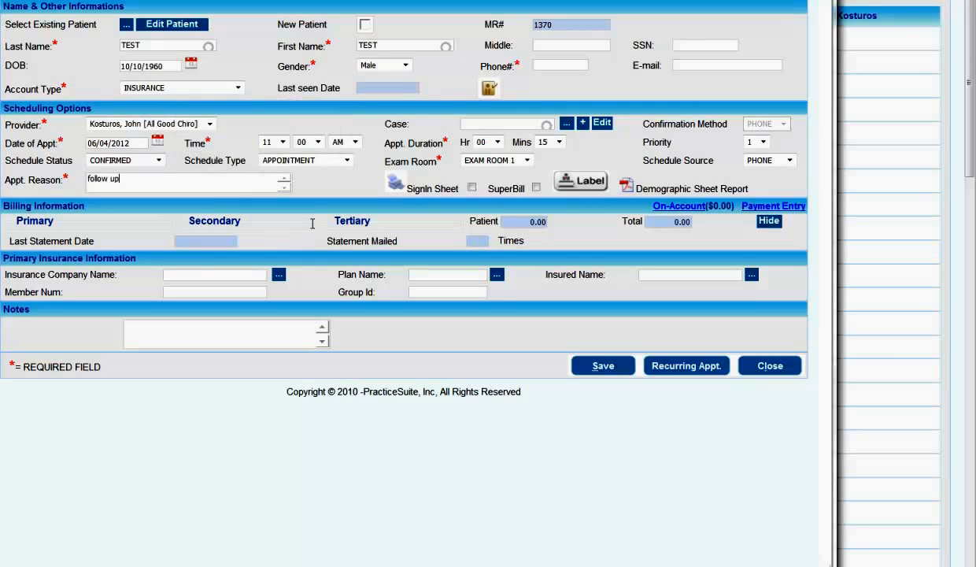
left_click(601, 367)
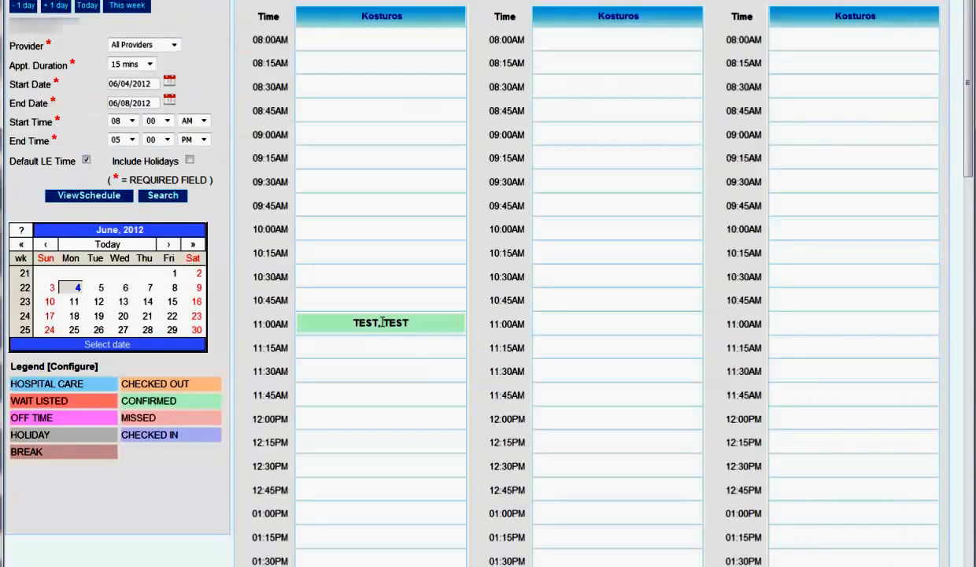
Open the 11:00 AM appointment and set its schedule status to CHECKED IN
mouse_move(382, 323)
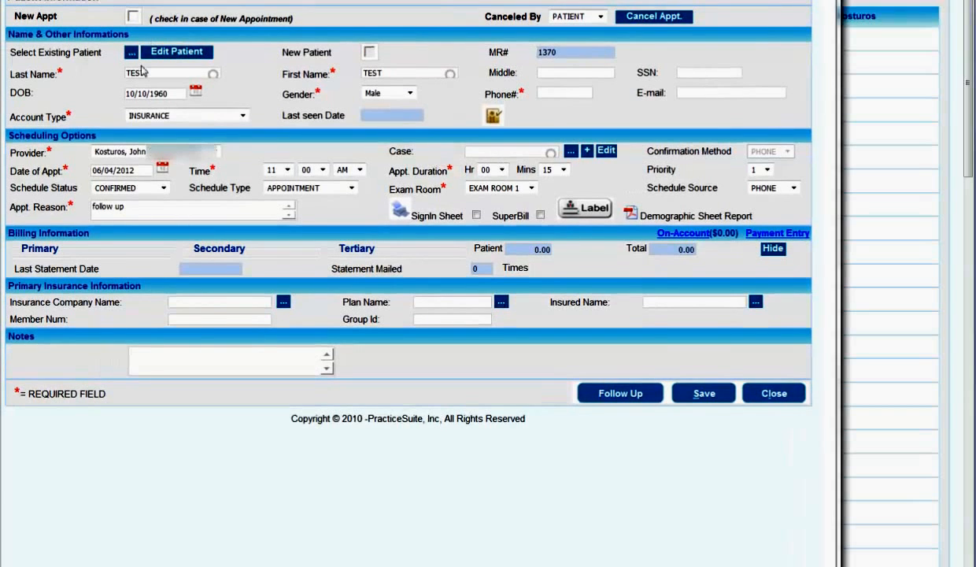
left_click(165, 189)
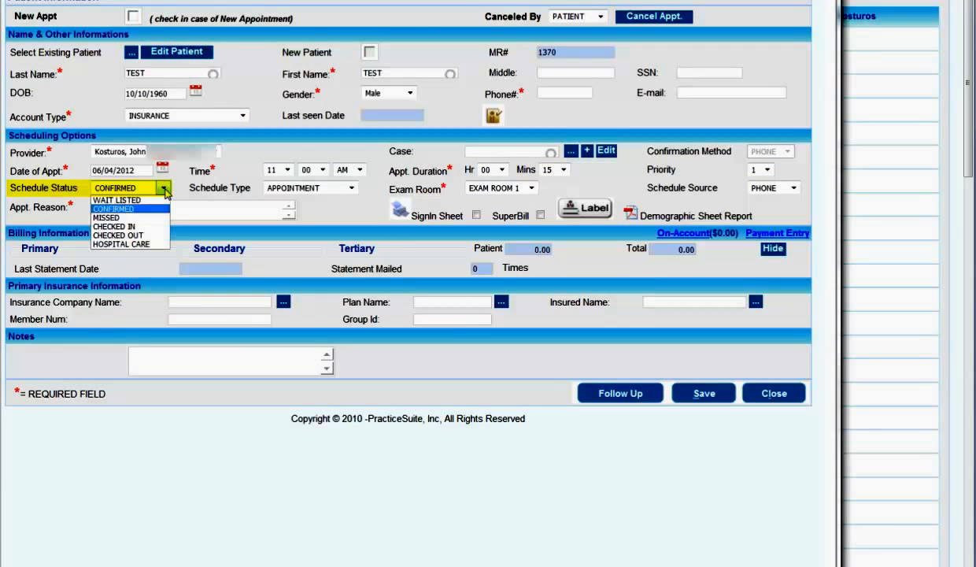
left_click(150, 226)
left_click(188, 193)
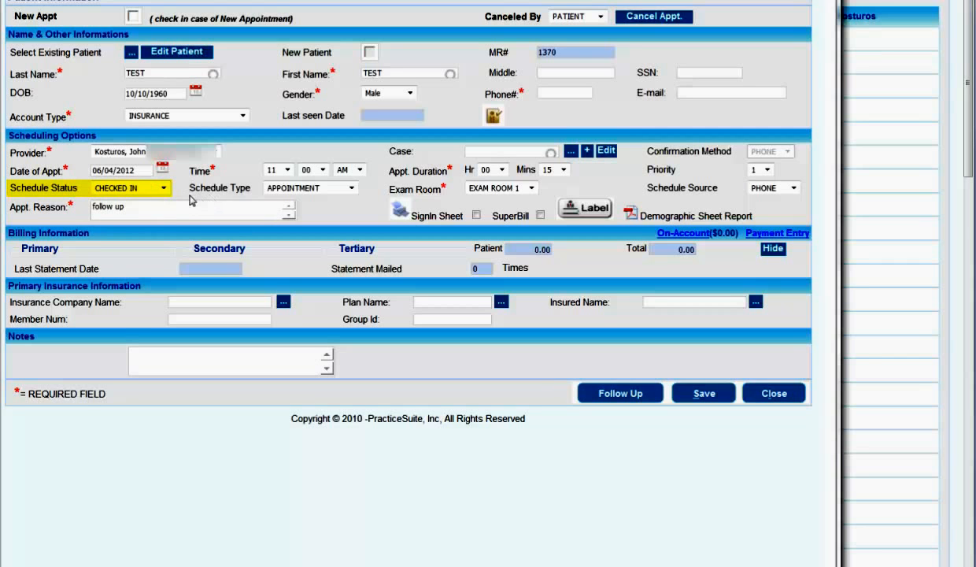
Choose EXAM ROOM 1 as the appointment's exam room and save the appointment
left_click(531, 189)
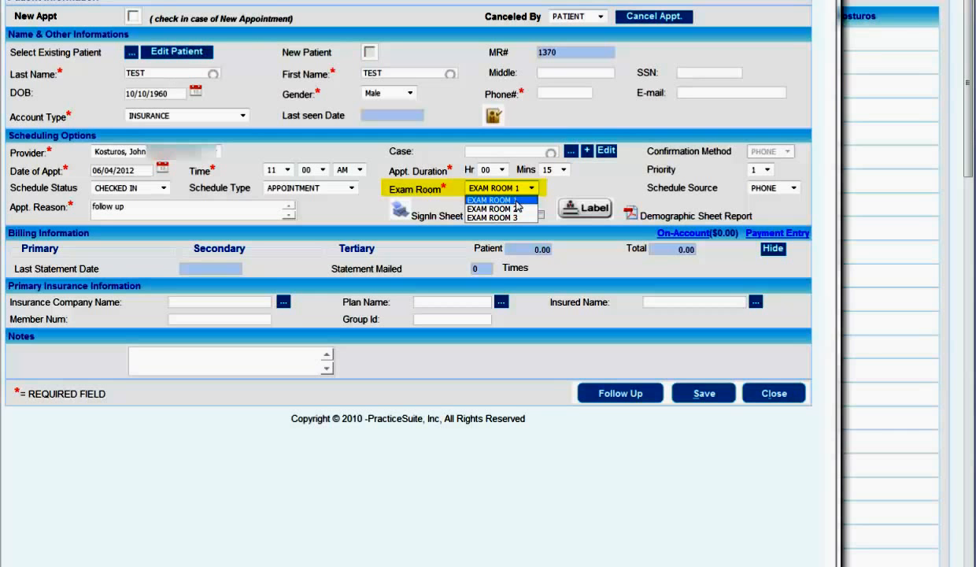
left_click(516, 202)
left_click(602, 171)
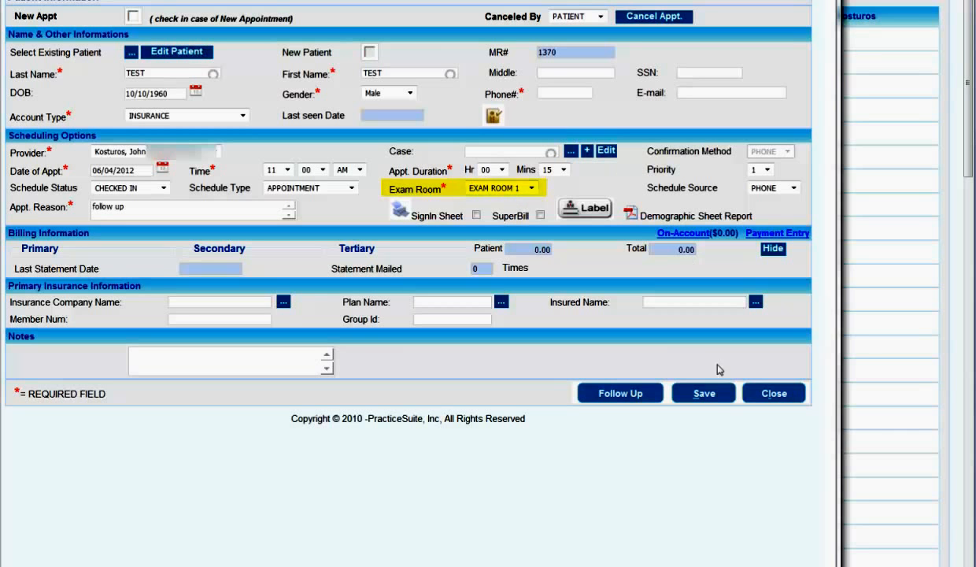
left_click(712, 393)
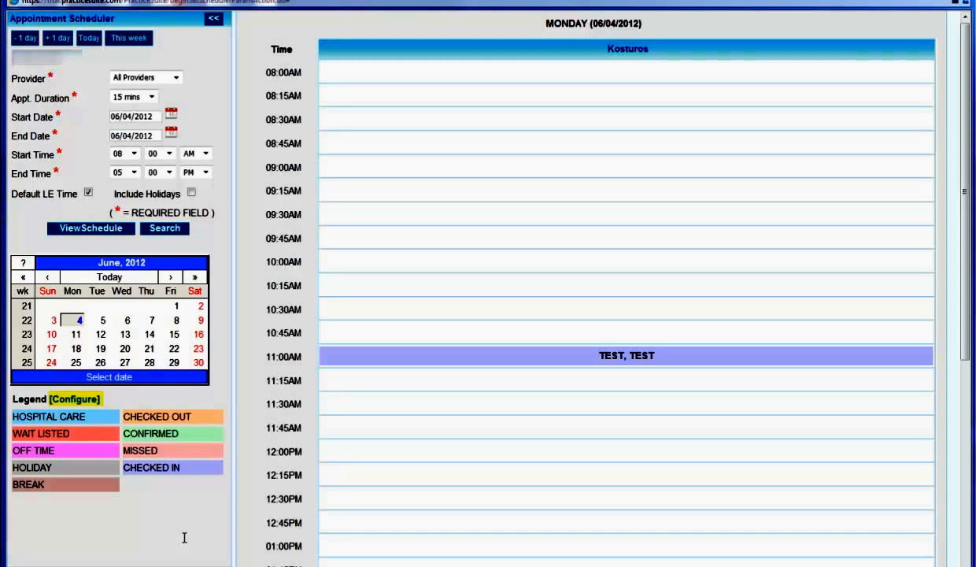
Open the legend's appointment status configuration and rename the CHECKED IN status to WELCOMED
left_click(66, 401)
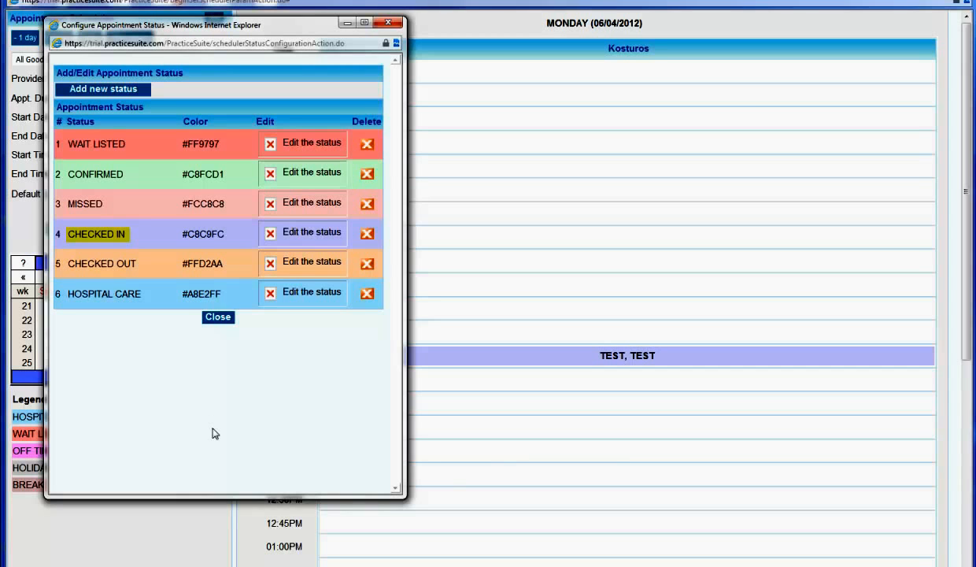
left_click(305, 236)
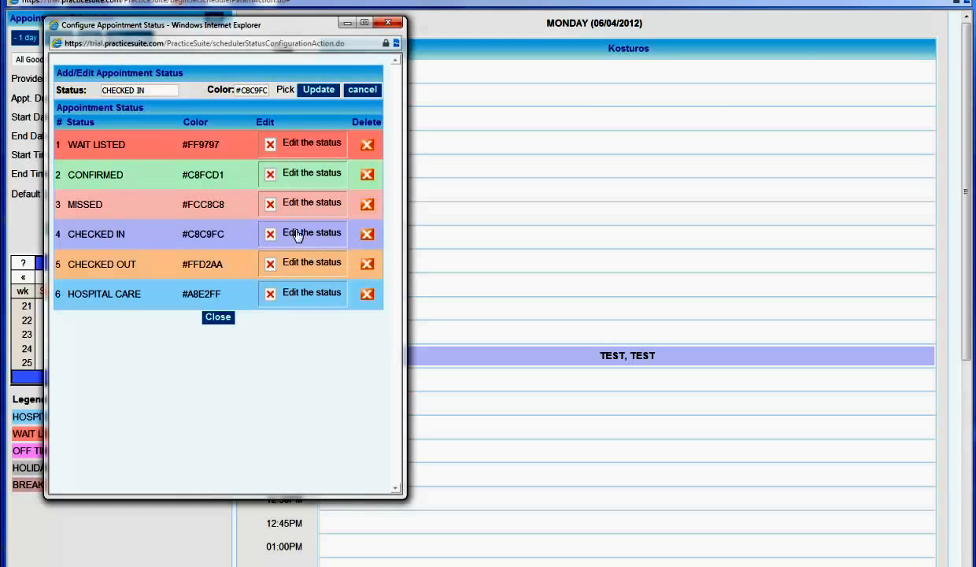
left_click_drag(147, 88, 93, 89)
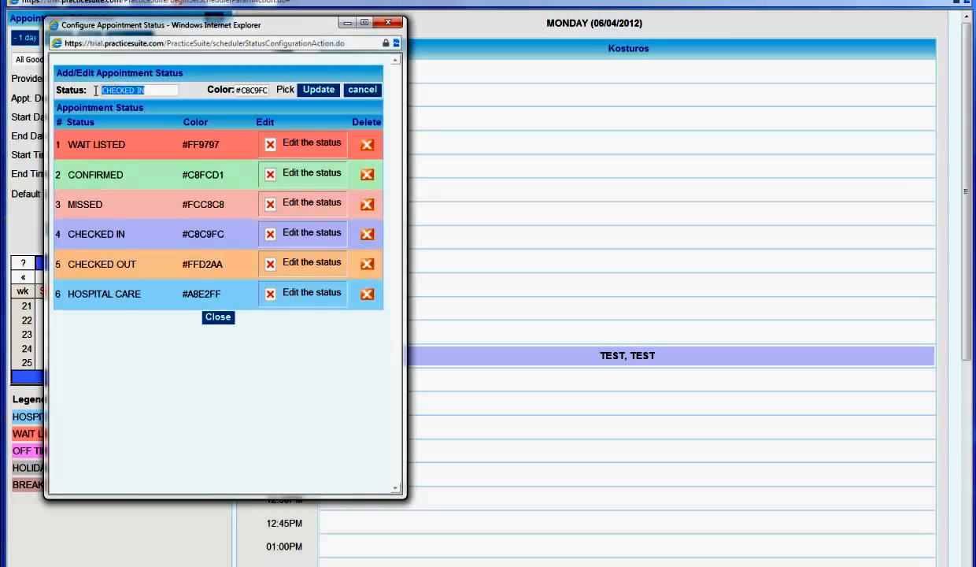
type("WELCOMED")
Set the WELCOMED status color to #0066FF, apply the update and close the status configuration window
left_click(285, 91)
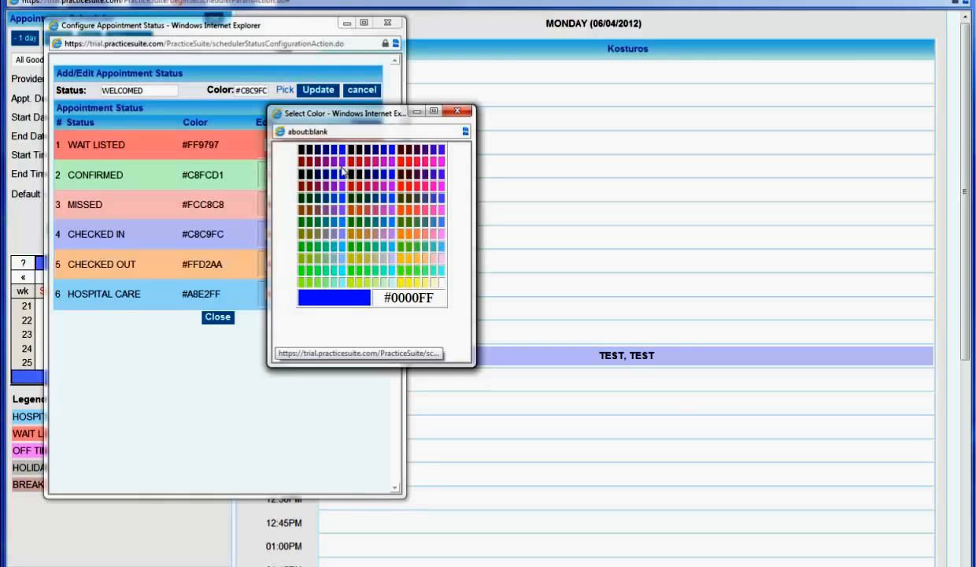
left_click(343, 203)
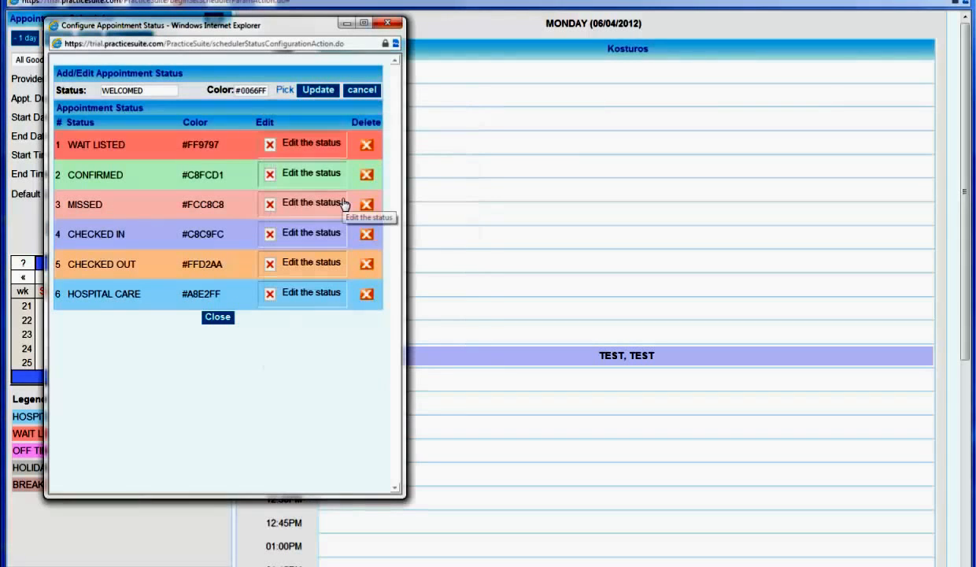
left_click(313, 90)
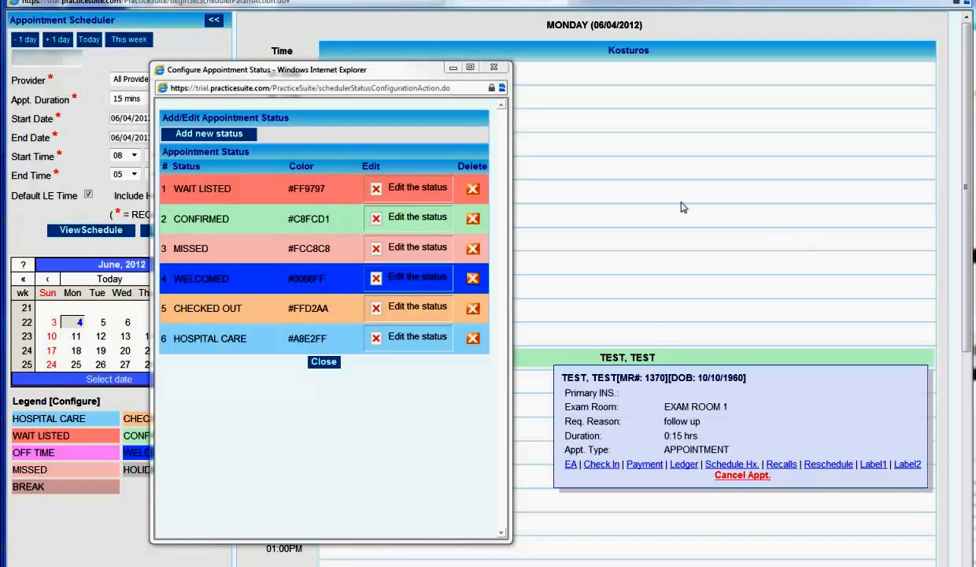
left_click(415, 75)
left_click_drag(416, 76, 348, 78)
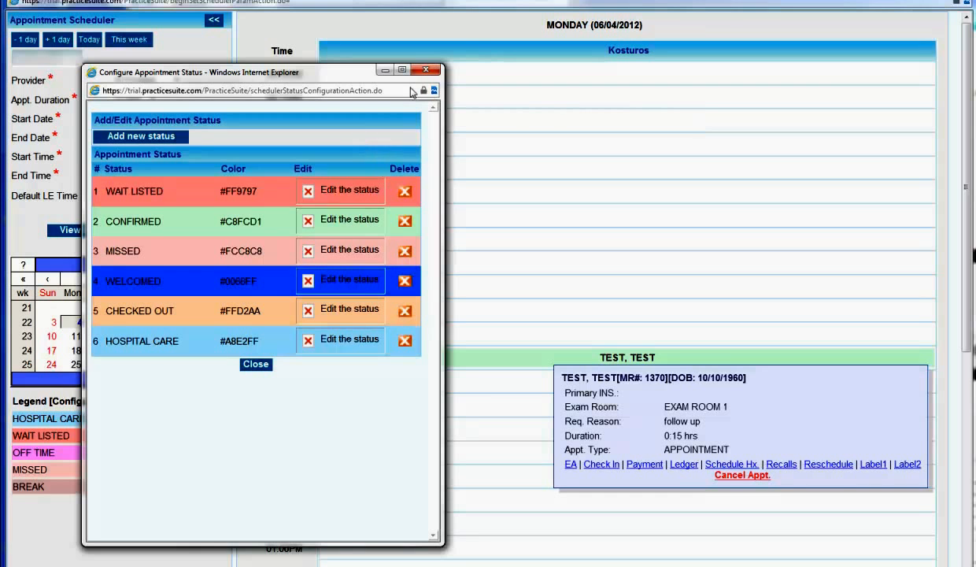
left_click(425, 71)
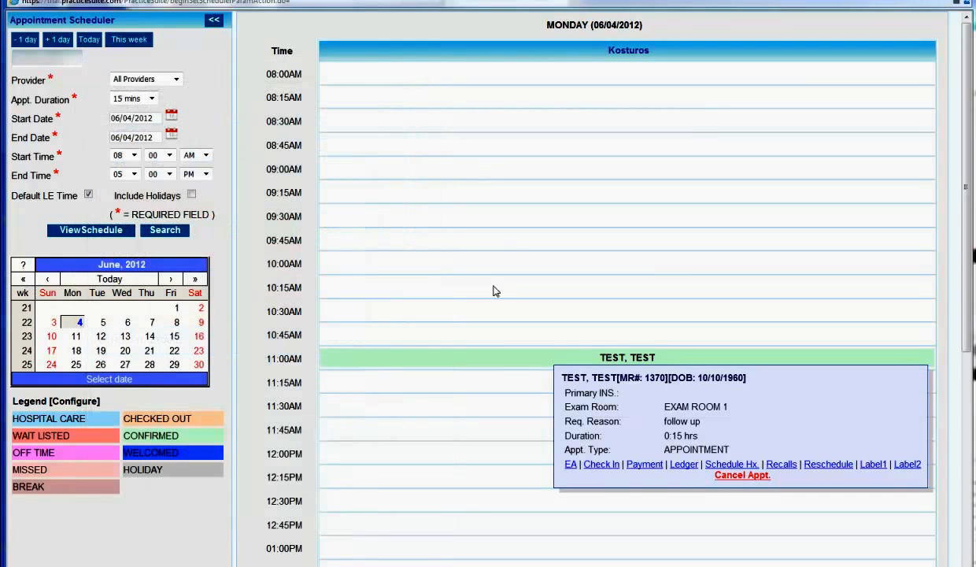
Open the 11:00 AM appointment, set its schedule status to WELCOMED and save it
left_click(507, 364)
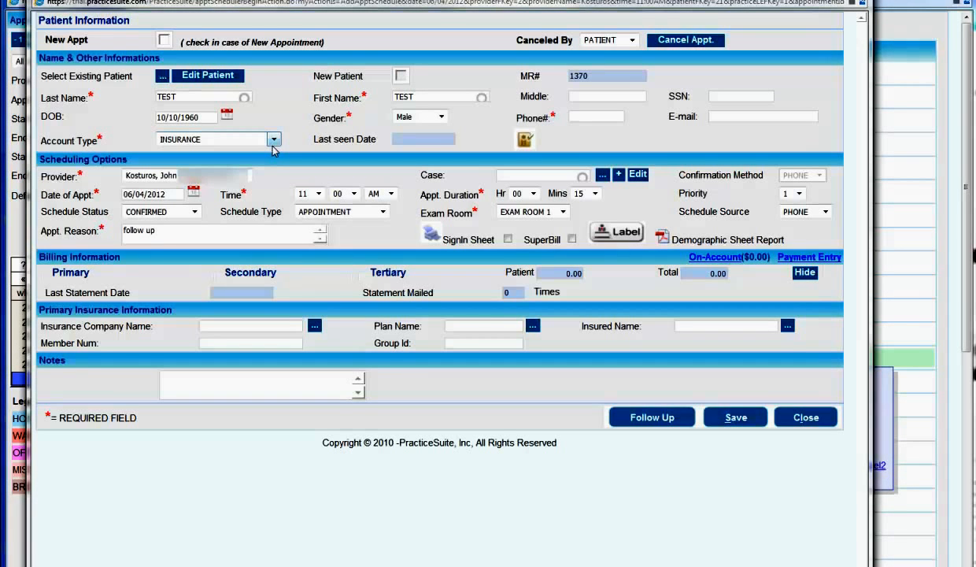
left_click(194, 212)
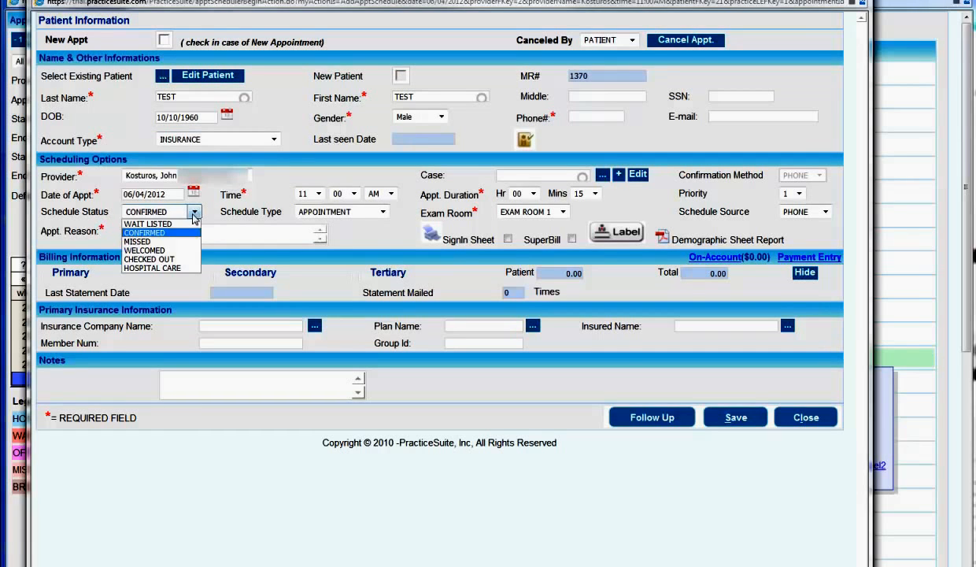
left_click(145, 250)
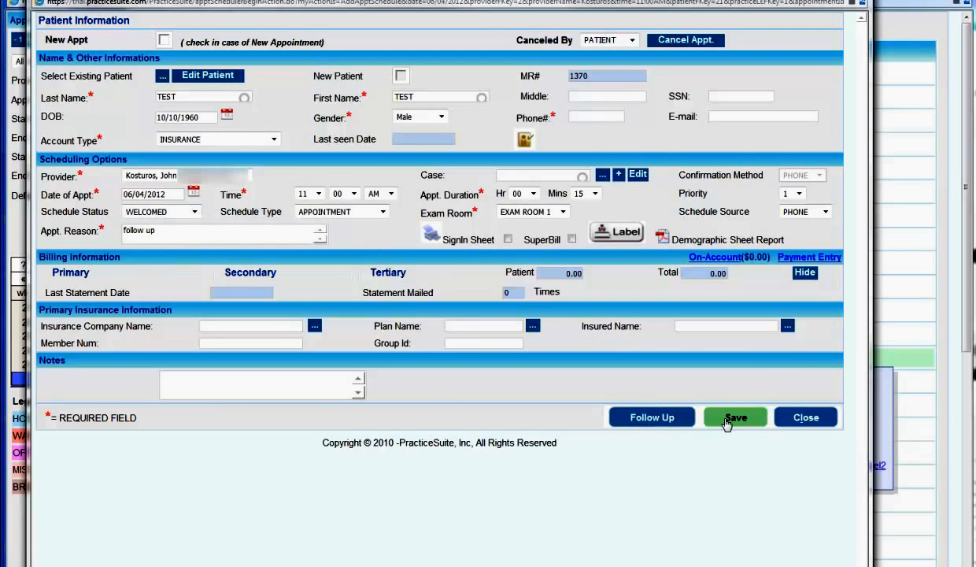
left_click(718, 420)
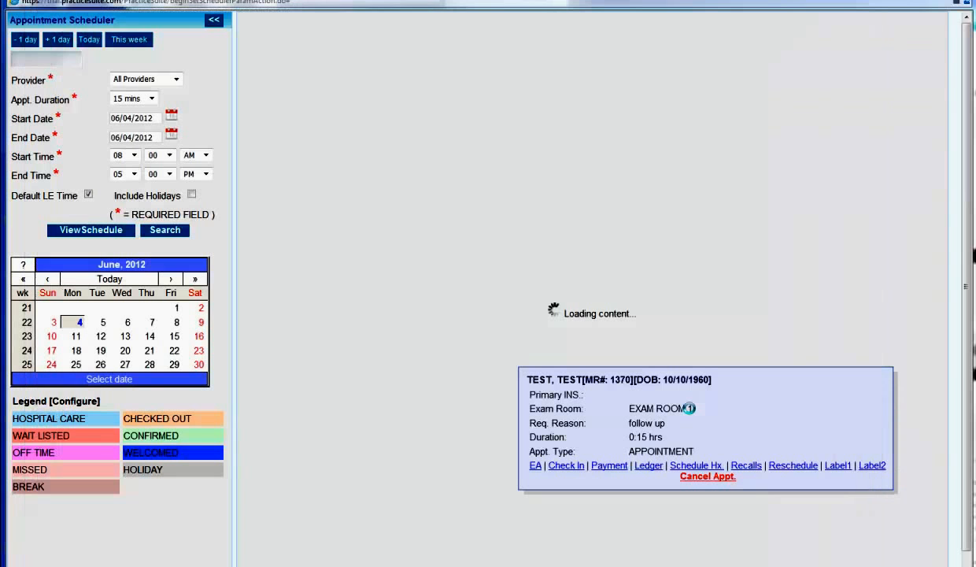